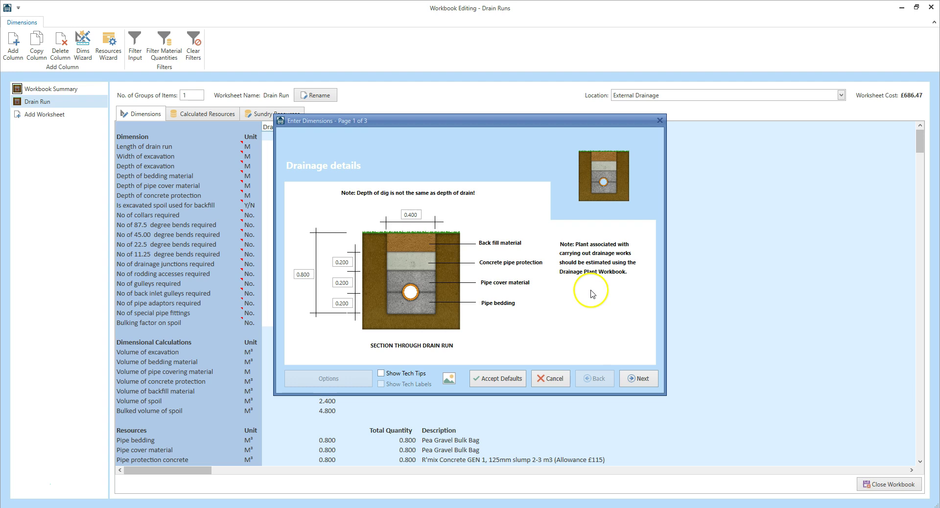
Turn on the tech tips and review the guidance for excavation width and depth, concrete protection, pipe cover and bedding depths
left_click(381, 374)
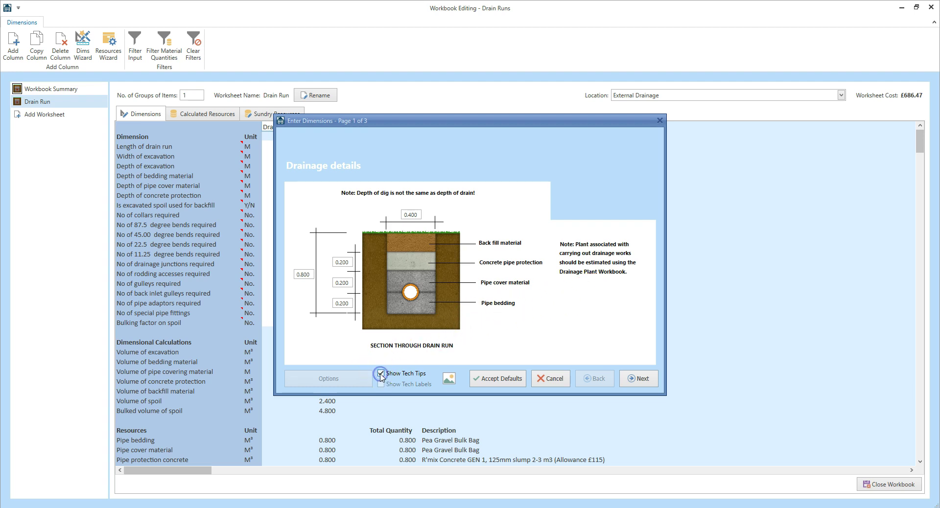
left_click(416, 214)
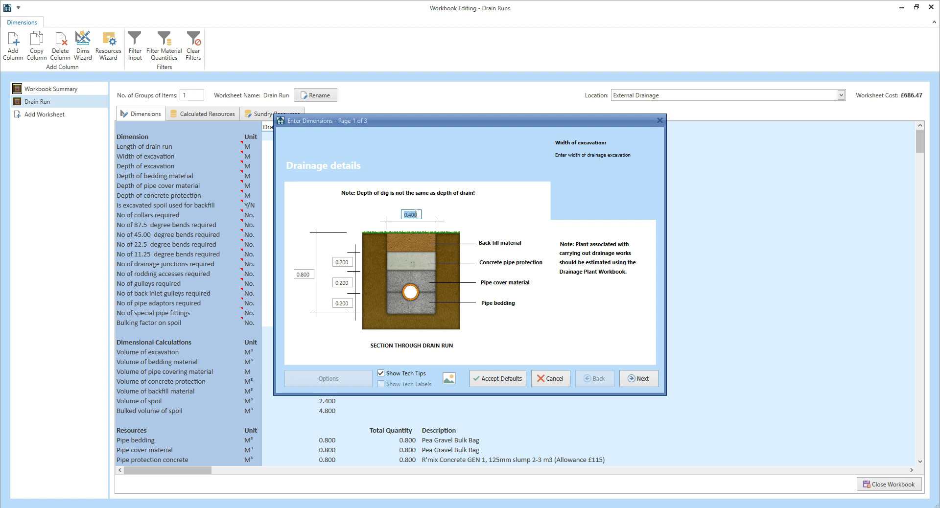
left_click(304, 274)
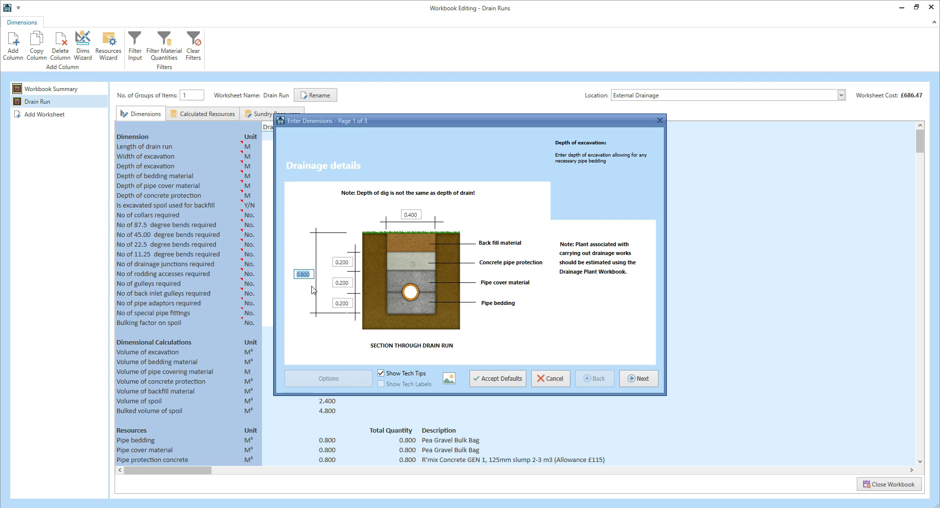
left_click(342, 262)
left_click(345, 283)
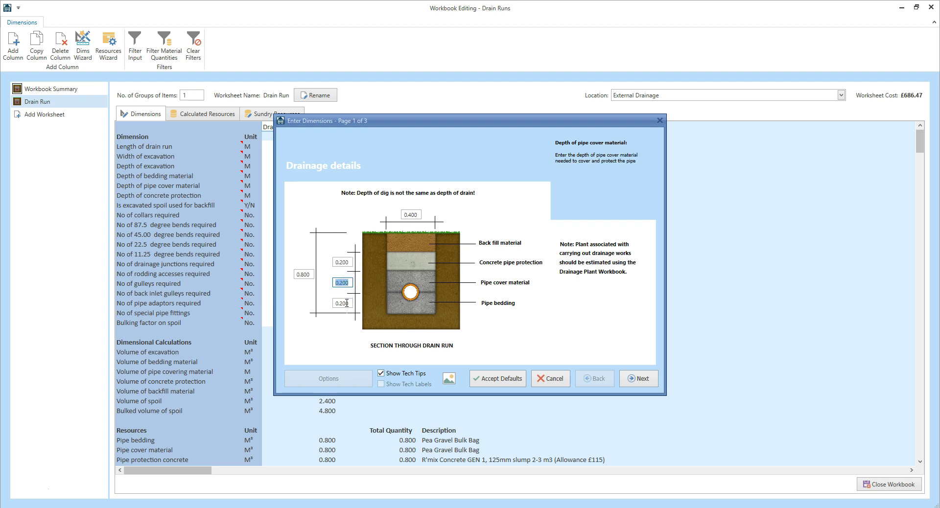
left_click(347, 303)
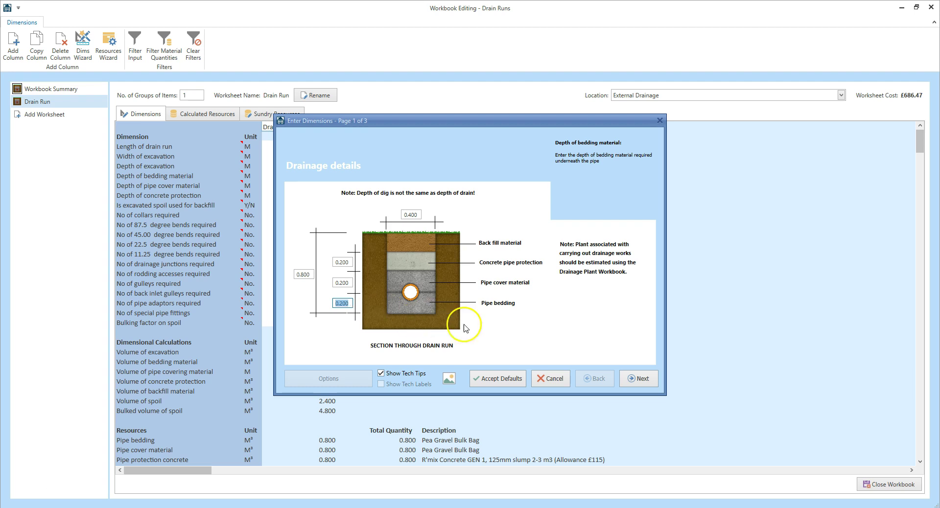
Set the length of the drain run to 2 m and continue to the drainage fittings
left_click(646, 378)
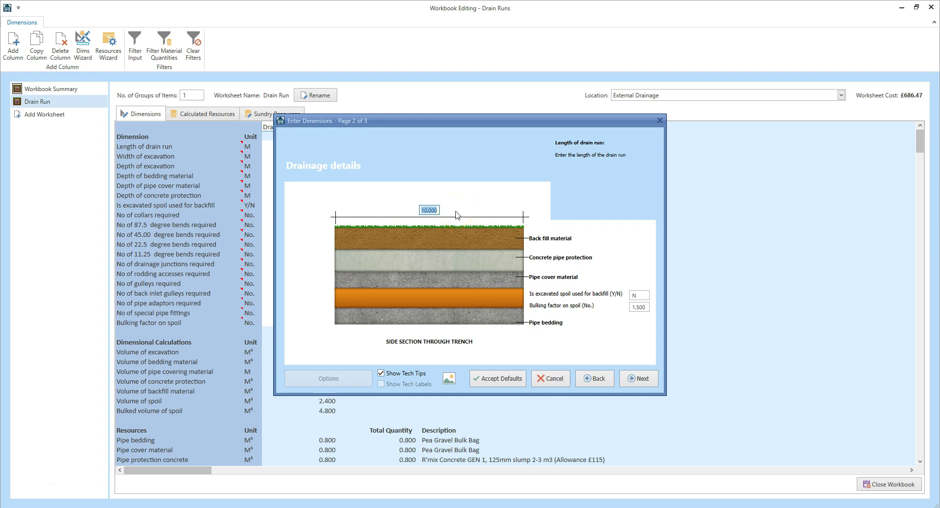
type("2")
left_click(642, 378)
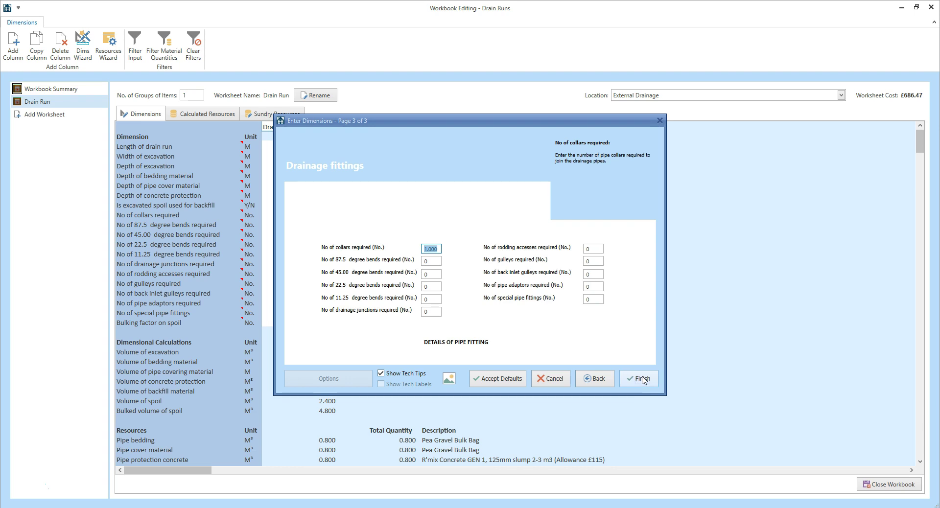
Enter 2 collars and one 45.00 degree bend as the drainage fittings and finish the dimension entry
left_click(642, 378)
type("2")
key("Tab")
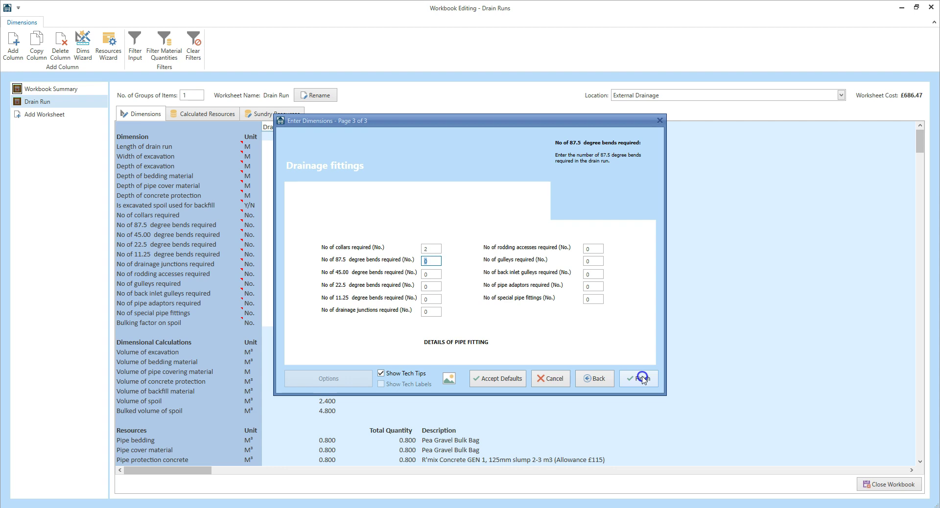
key("Tab")
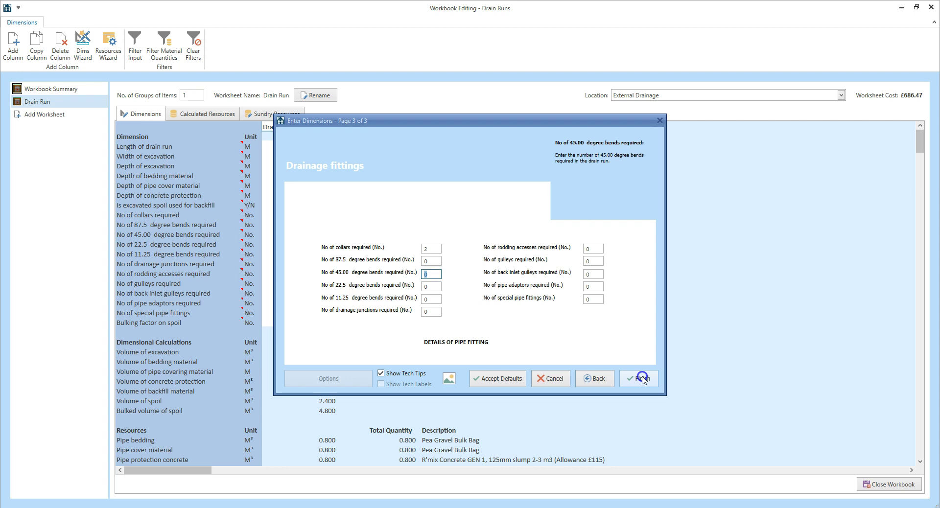
type("1")
left_click(642, 379)
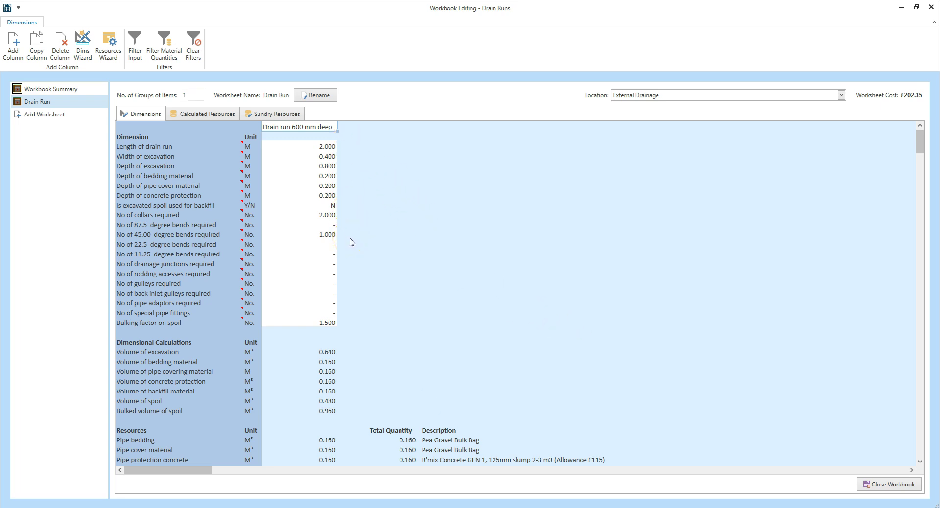
Among the labour and plant resources, change the resource for removal of spoil from drains to Skip 7m3 inc. Land Fill Tax
scroll(350, 242, "down", 12)
left_click(328, 265)
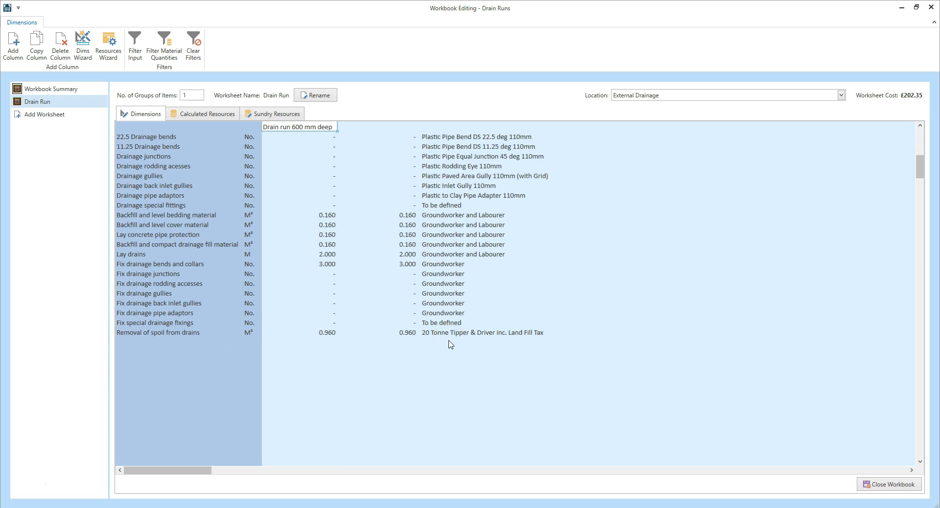
left_click(109, 55)
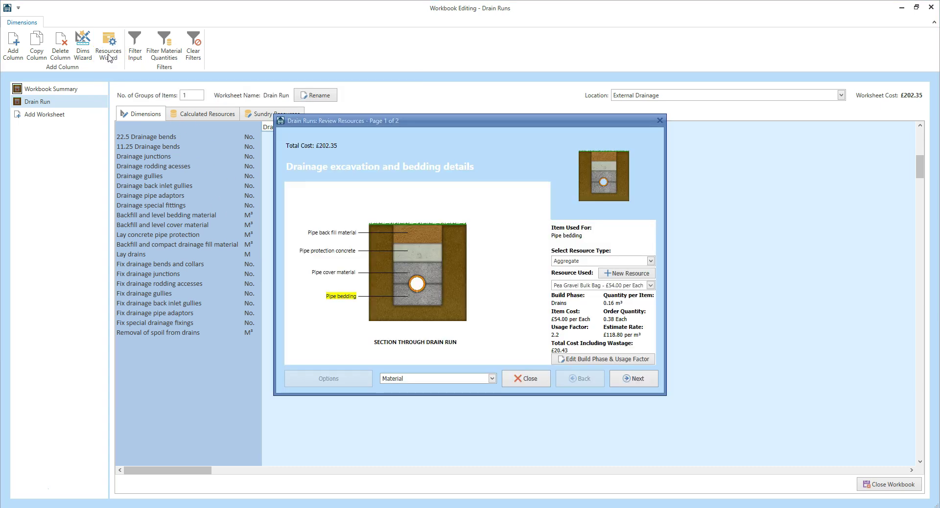
left_click(492, 379)
left_click(488, 397)
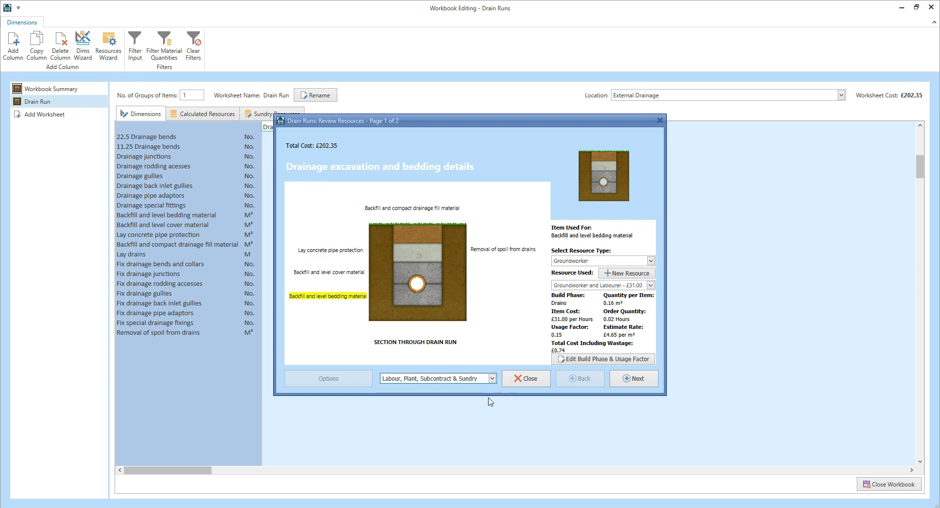
left_click(516, 250)
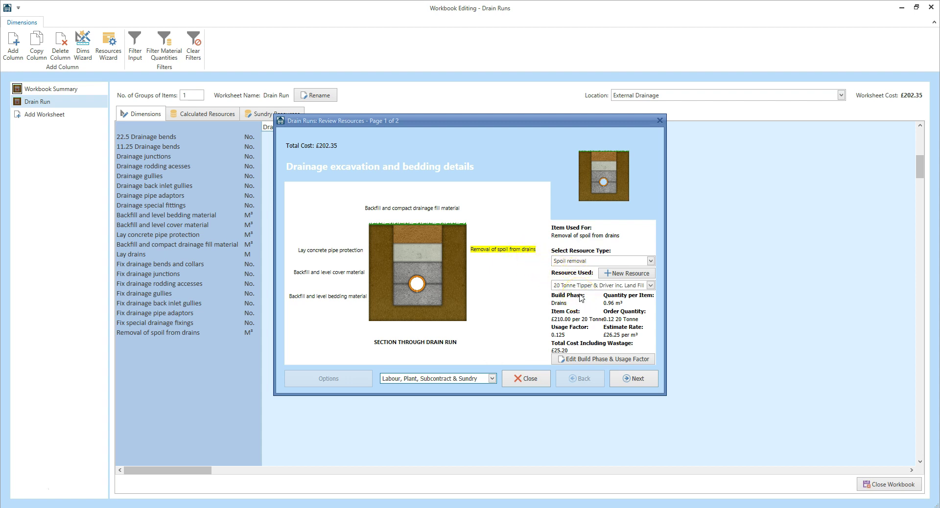
left_click(651, 286)
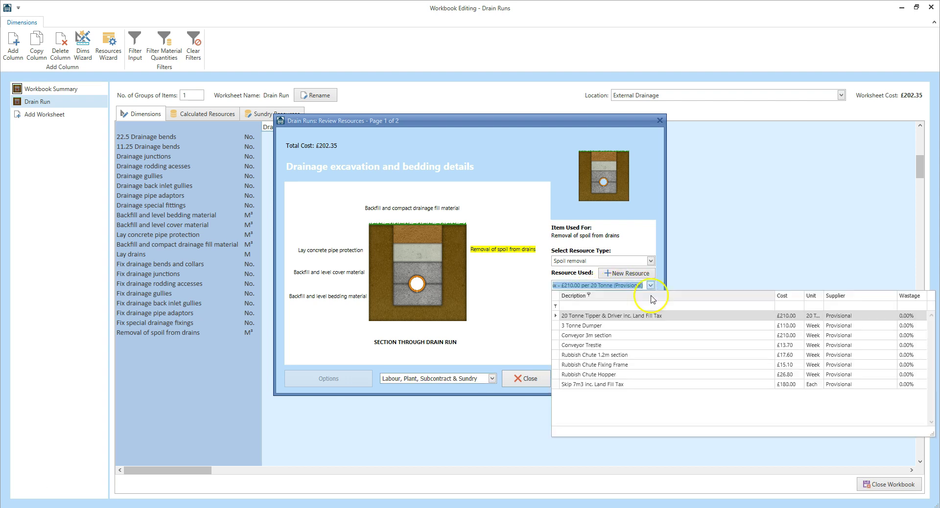
left_click(625, 385)
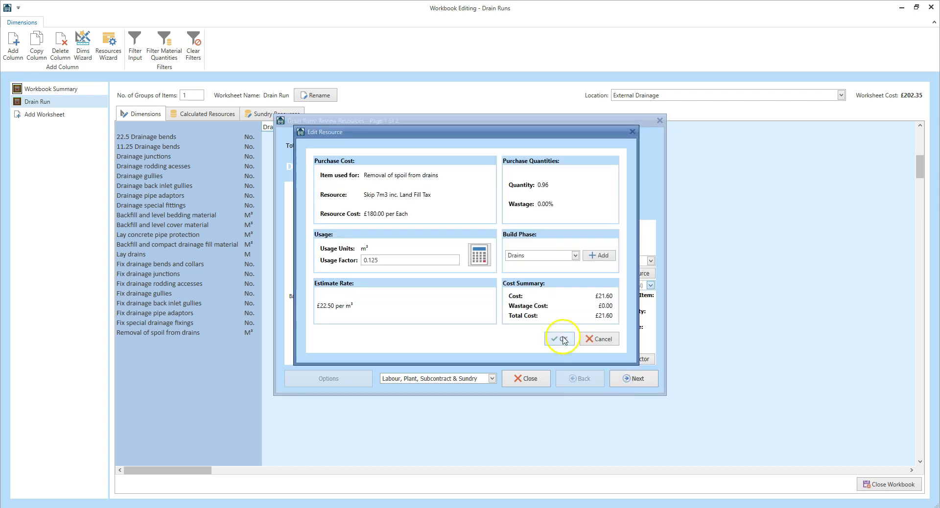
Calculate the skip's usage factor as 1 skip for 7 m3 of drain spoil and apply it to the resource
left_click(480, 260)
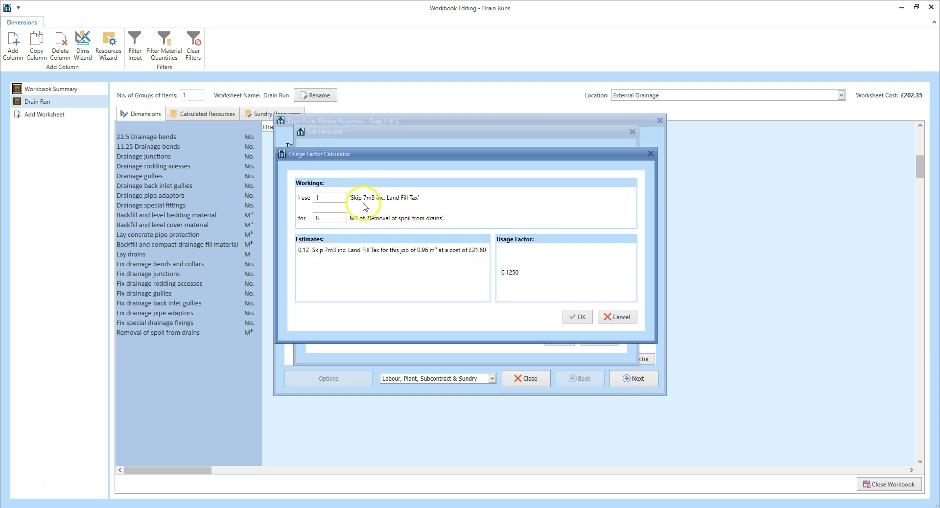
left_click(331, 218)
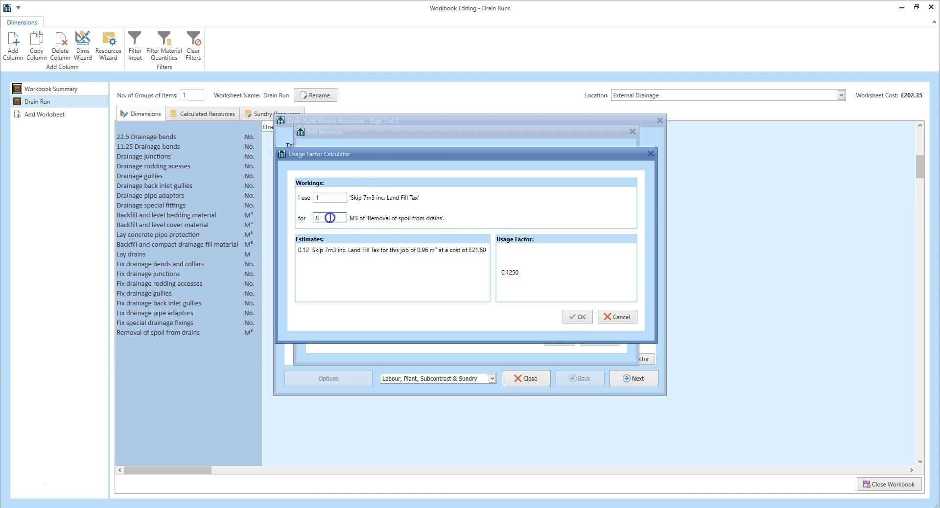
key("BackSpace")
type("7")
left_click(576, 316)
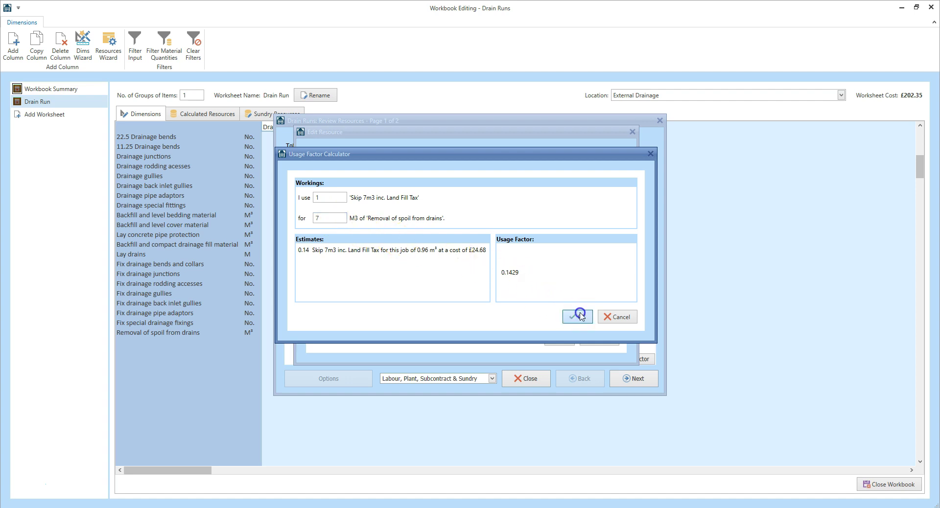
left_click(560, 338)
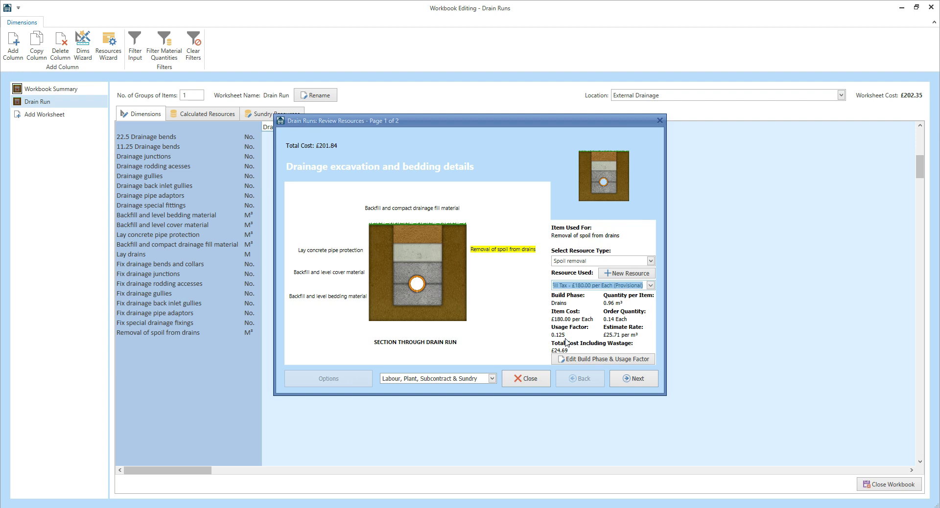
Finish the drain run resource review, close the workbook and mark it as complete
left_click(644, 381)
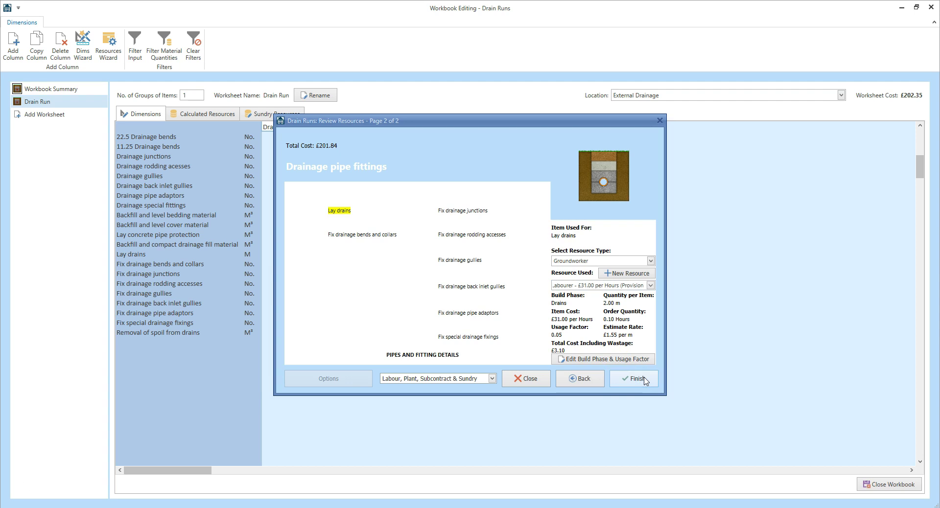
left_click(645, 381)
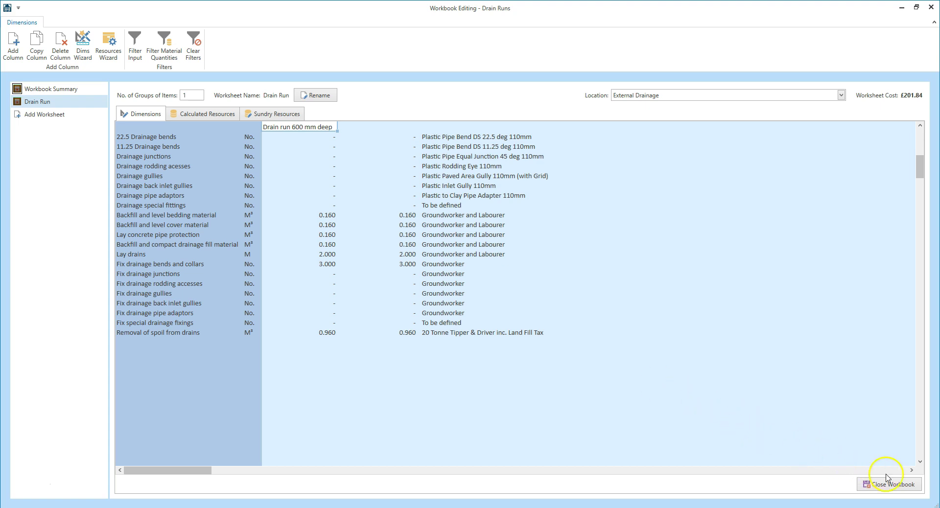
left_click(899, 485)
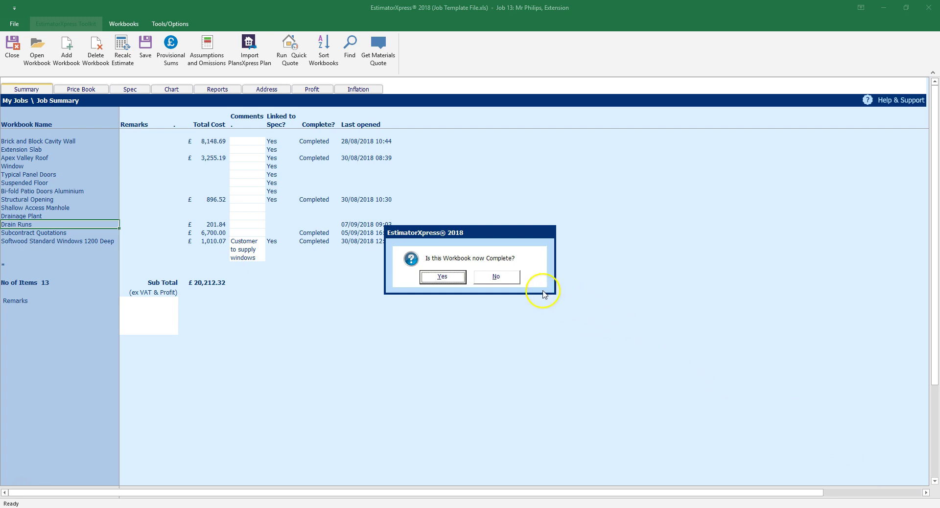
left_click(459, 282)
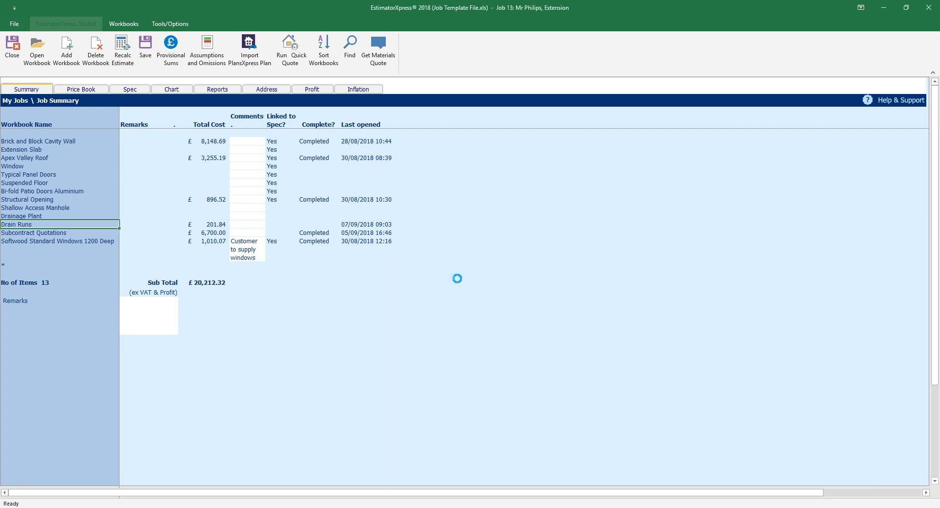
Open the Shallow Access Manhole workbook and set the 600 Deep Access Chamber's number of groups of items to 1
left_click(64, 208)
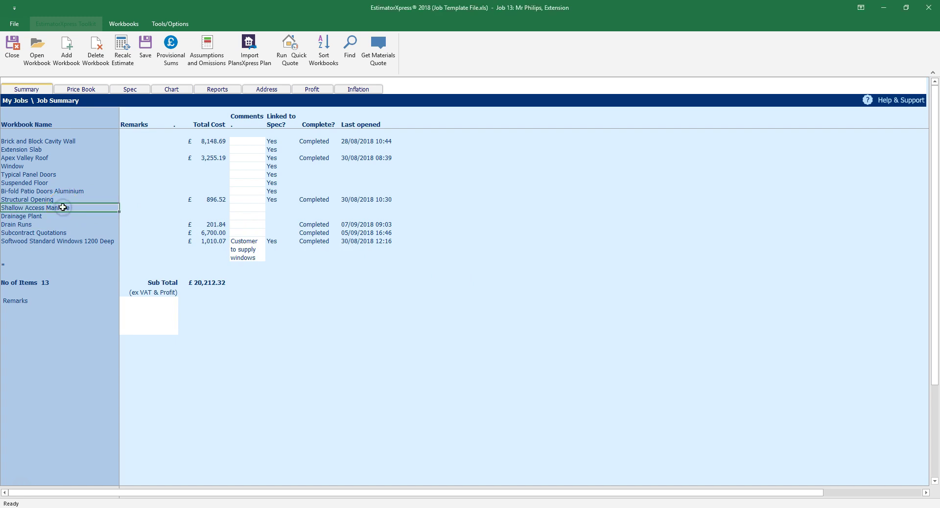
left_click(32, 64)
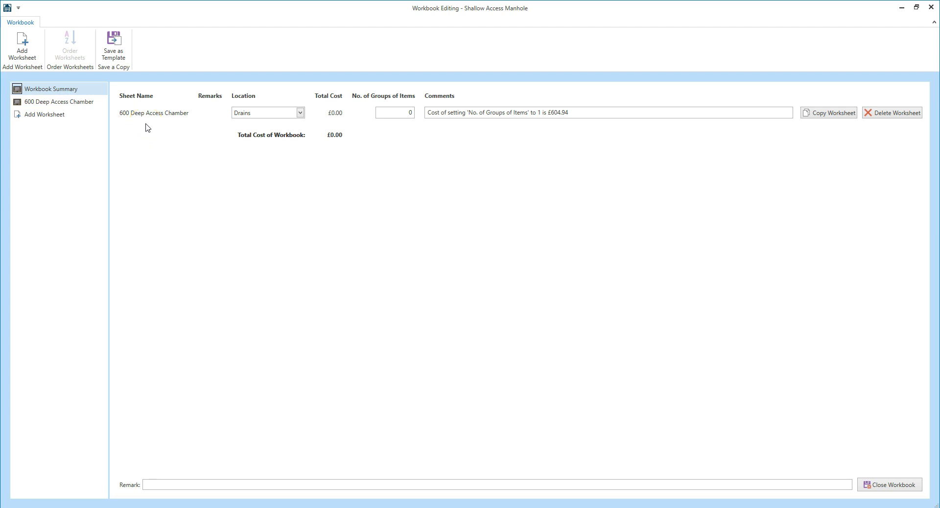
left_click(410, 113)
type("1")
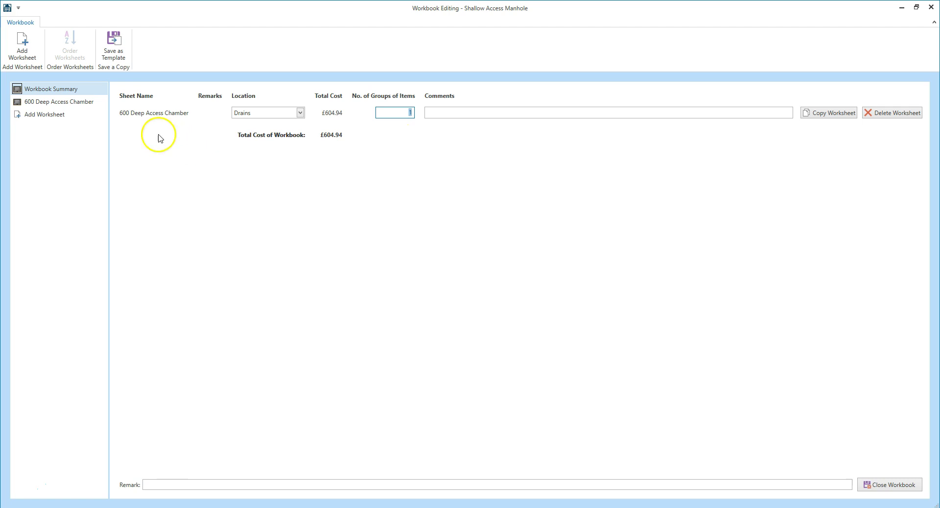
In the 600 Deep Access Chamber worksheet, change the resource for removal of spoil from manholes to Skip 7m3 inc. Land Fill Tax
left_click(82, 104)
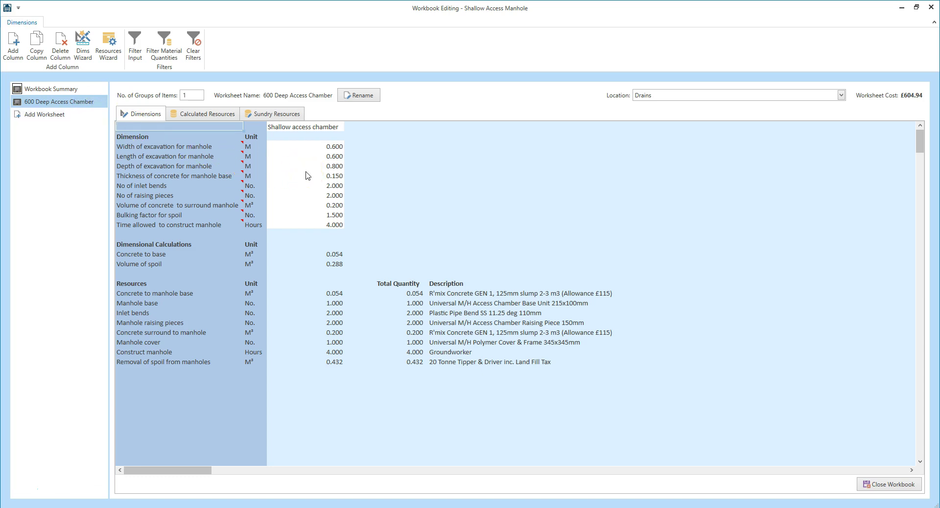
left_click(90, 58)
left_click(112, 57)
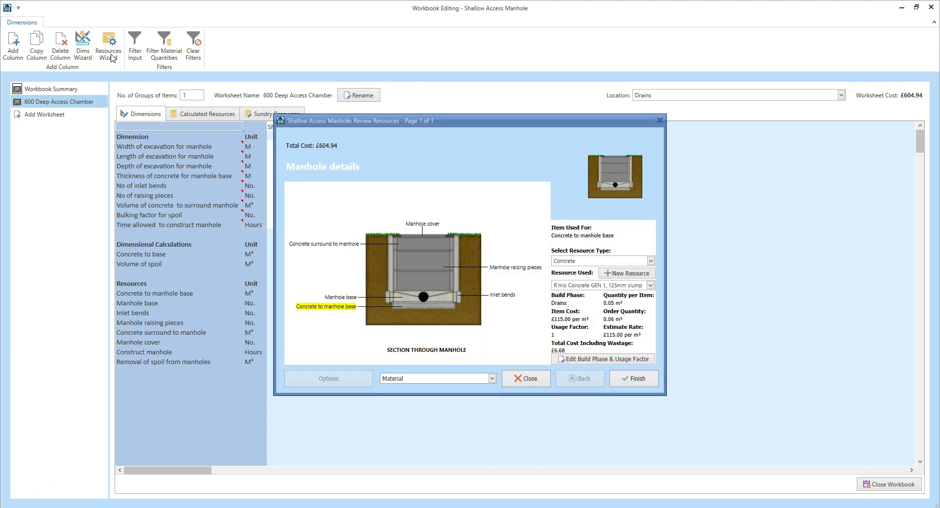
left_click(491, 378)
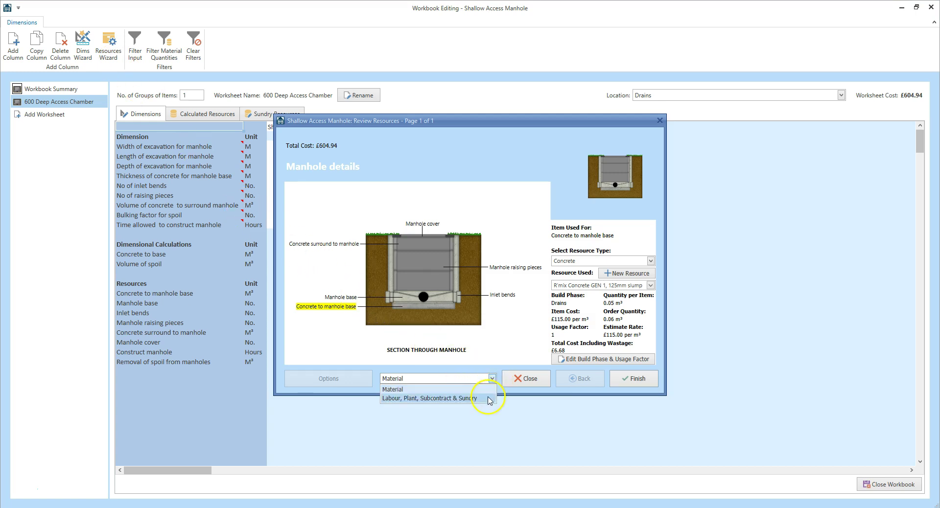
left_click(488, 398)
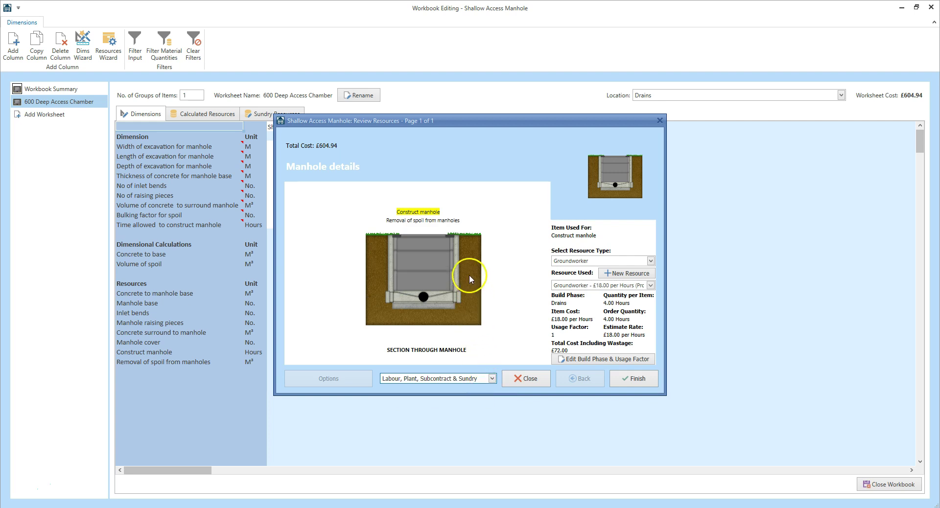
left_click(453, 221)
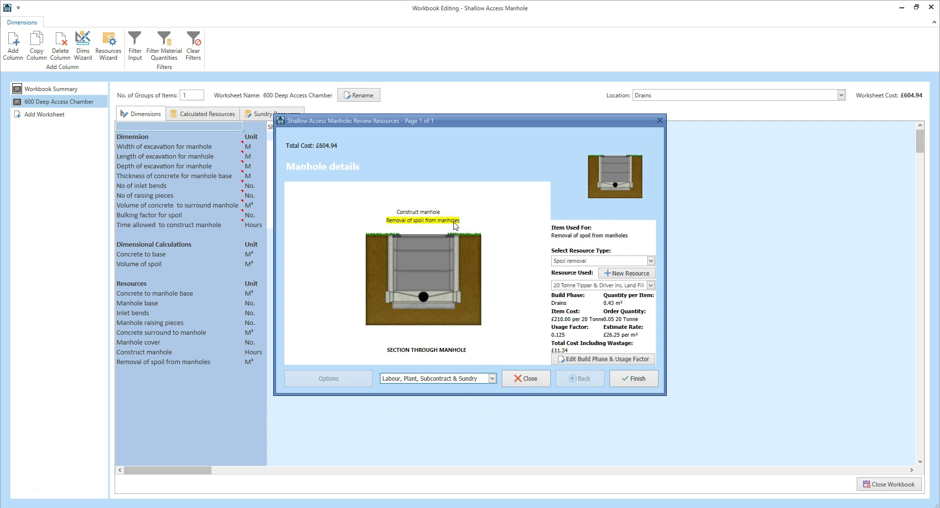
left_click(651, 285)
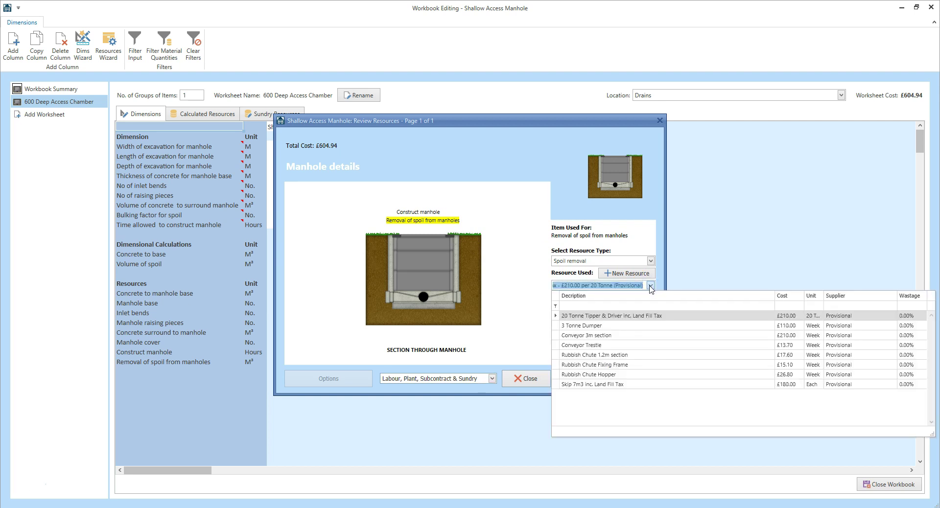
left_click(629, 388)
left_click(628, 387)
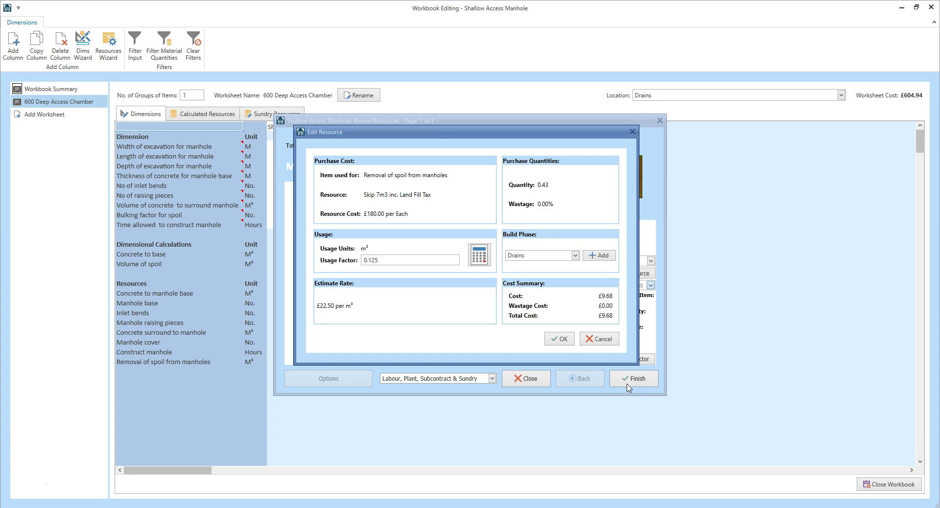
Calculate the skip's usage factor as 1 skip for 7 m3 of manhole spoil and apply it to the resource
left_click(479, 256)
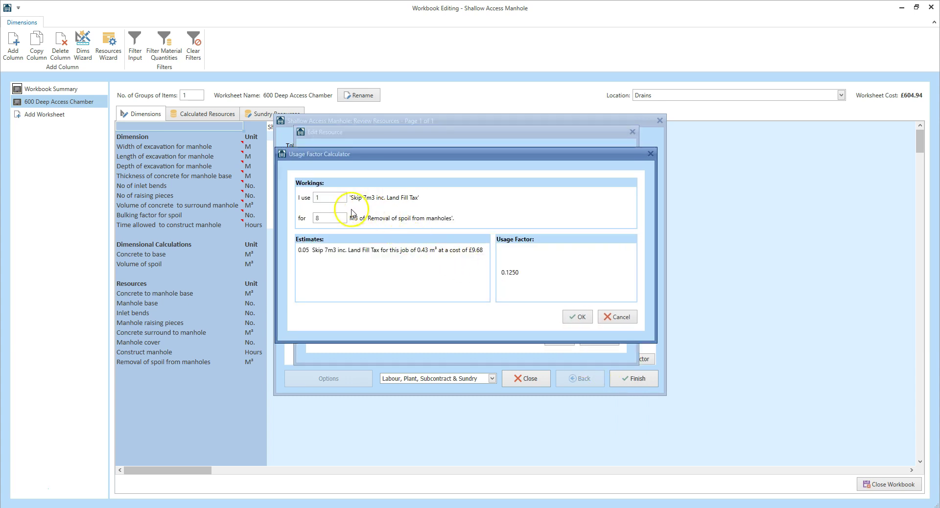
left_click(338, 217)
key("BackSpace")
type("7")
left_click(574, 317)
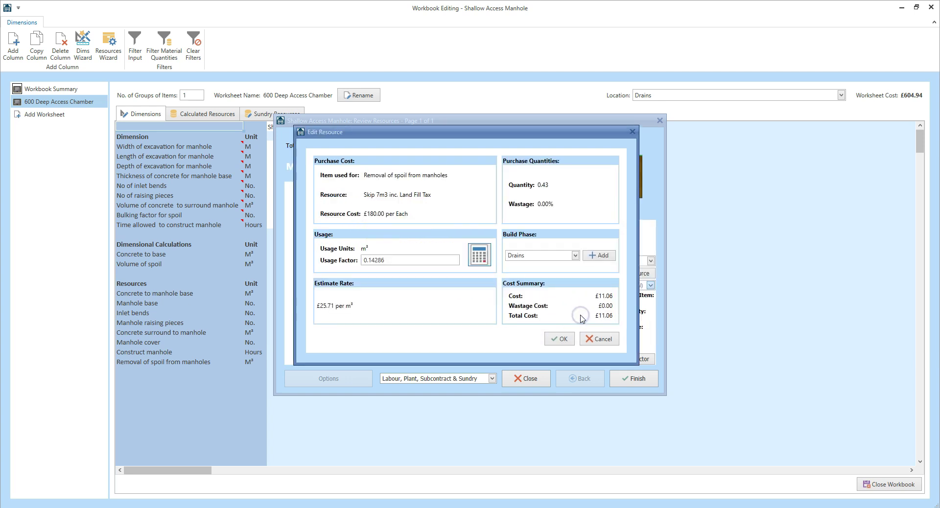
left_click(563, 339)
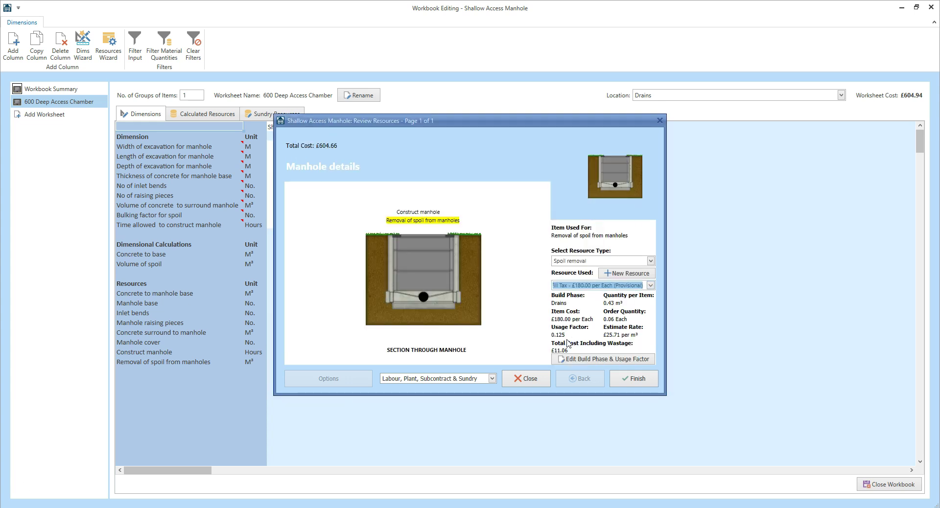
Finish the manhole resource review, close the Shallow Access Manhole workbook and mark it as complete
left_click(635, 380)
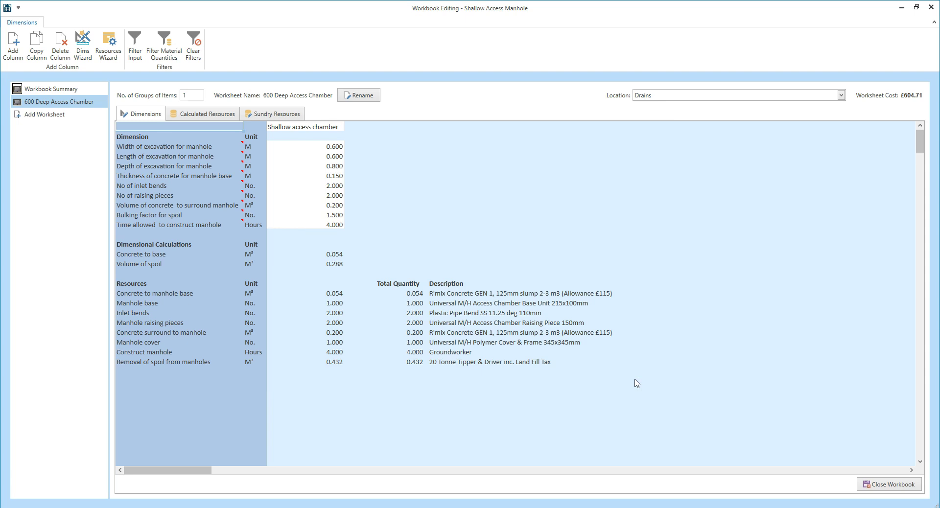
left_click(892, 484)
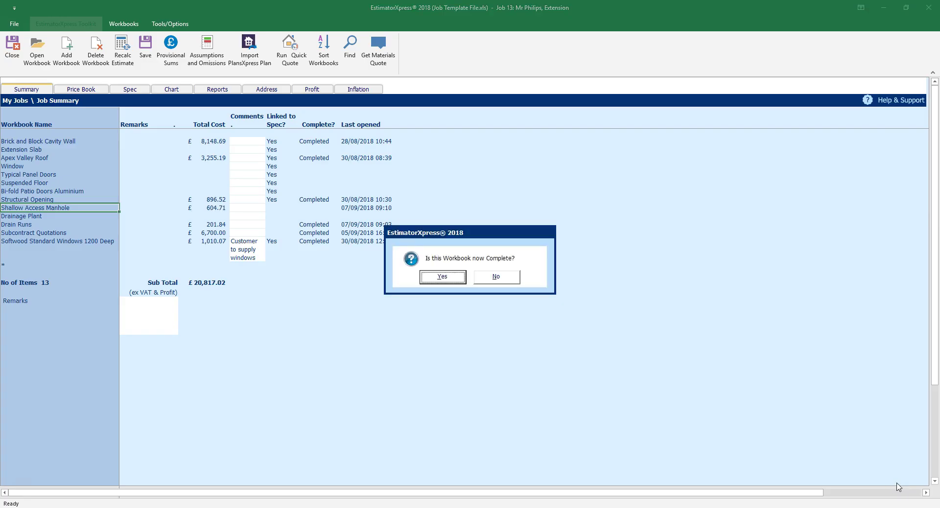
left_click(443, 277)
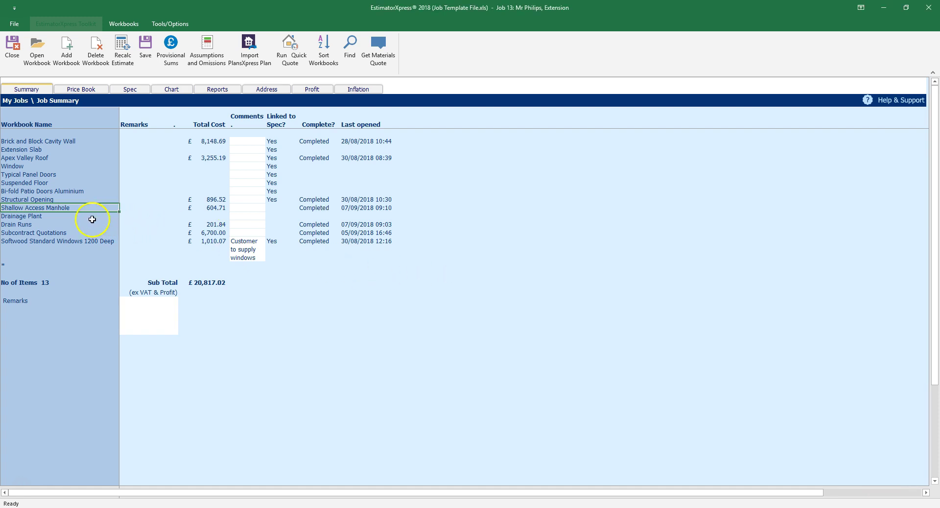
Open the Drainage Plant workbook and add a worksheet named Plant for External Drainage using the Typical plant requirement template
left_click(66, 216)
left_click(37, 49)
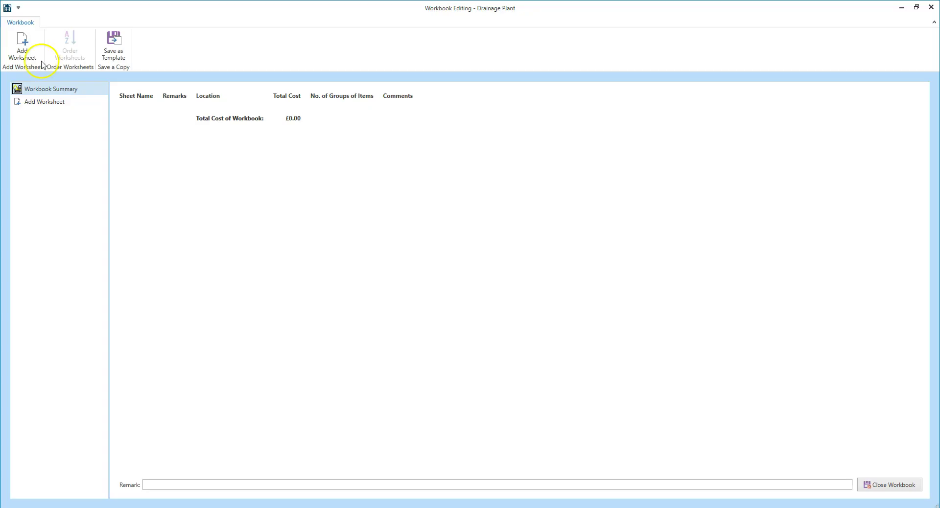
left_click(55, 102)
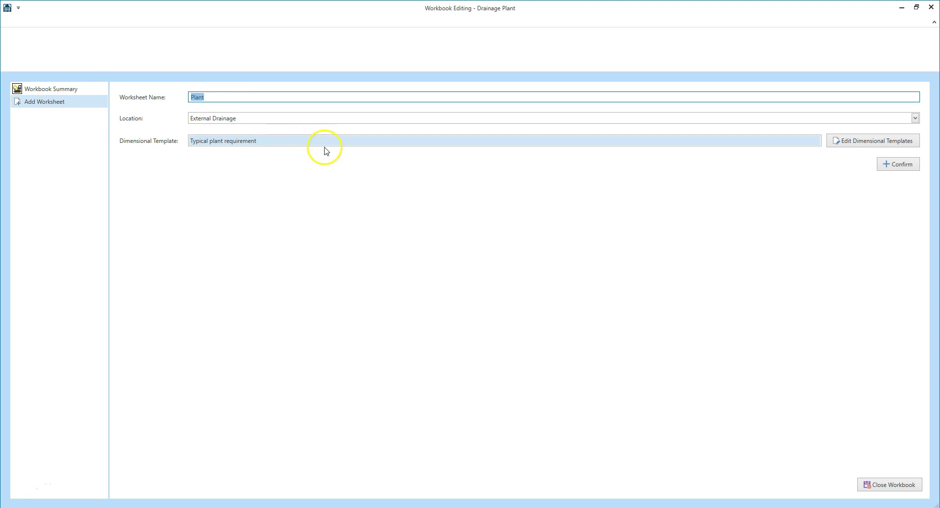
left_click(894, 166)
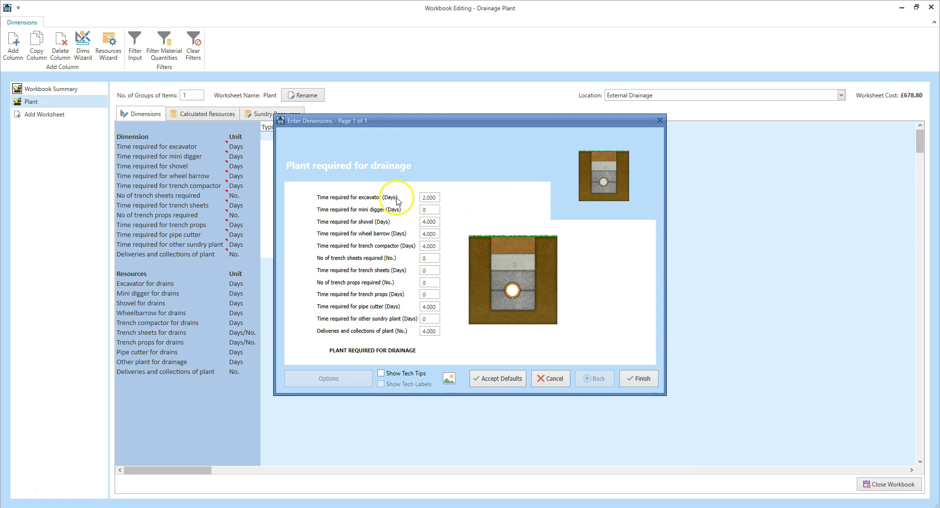
Set the drainage plant times to 0.5 days for the excavator and 1 day each for shovel, wheel barrow and trench compactor
left_click(430, 197)
type("0.5")
key("Tab")
key("Tab")
type("1")
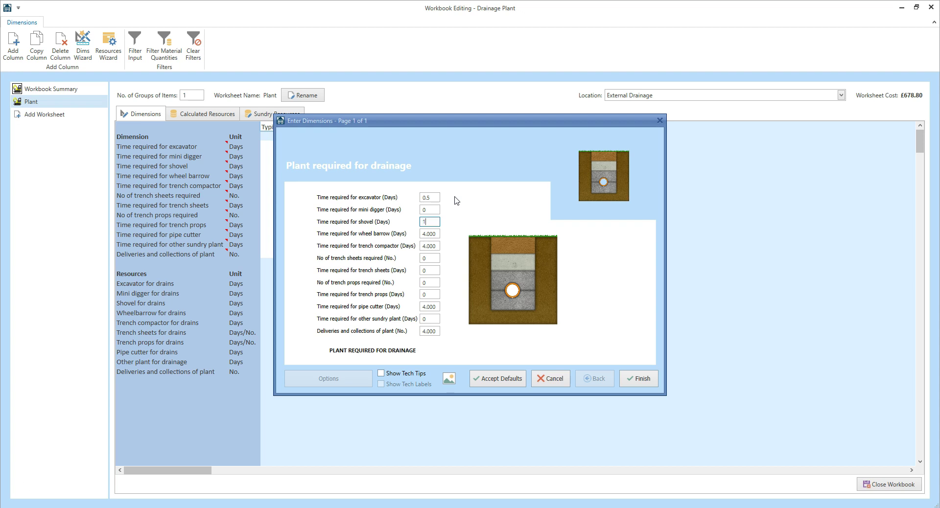
key("Tab")
type("1")
key("Tab")
type("1")
Set the pipe cutter time to 1 day and plant deliveries and collections to 2, and finish the dimensions
key("Tab")
key("Tab")
key("Tab")
key("Tab")
key("Tab")
type("1")
key("Tab")
key("Tab")
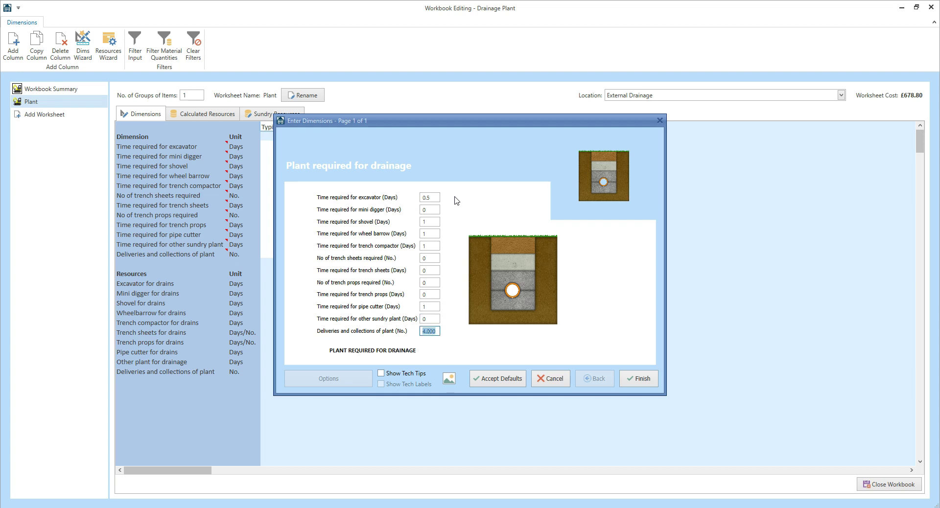
type("2")
left_click(640, 378)
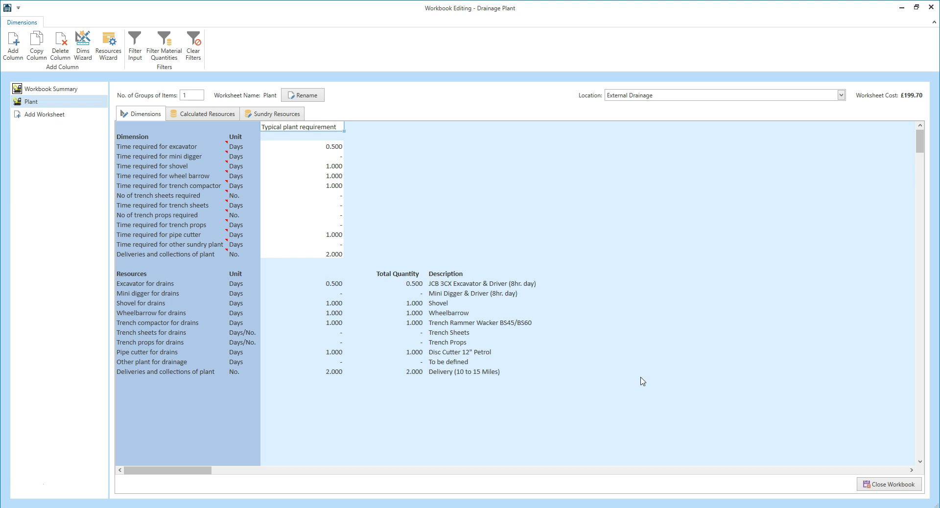
left_click(636, 377)
Review the Plant worksheet's labour, plant, subcontract and sundry resources and change the excavator for drains to Mini Digger & Driver (8hr. day)
left_click(108, 52)
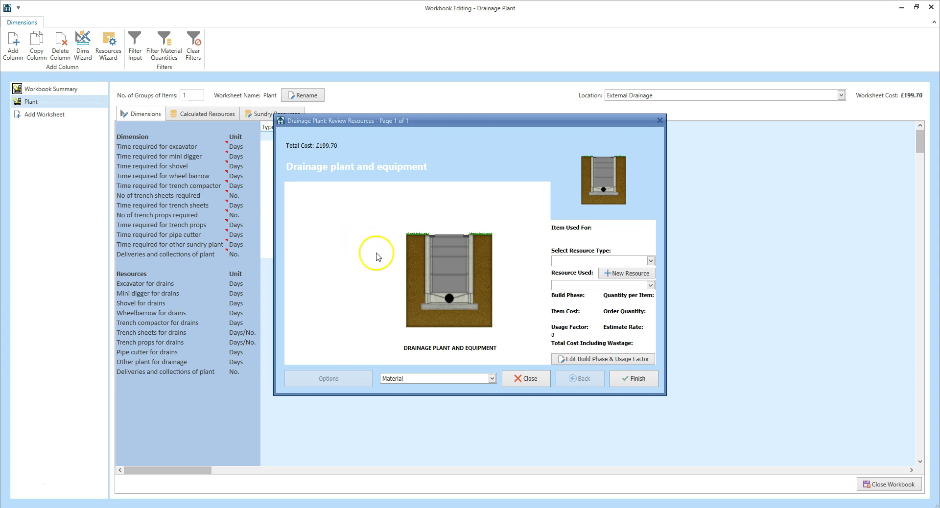
left_click(492, 377)
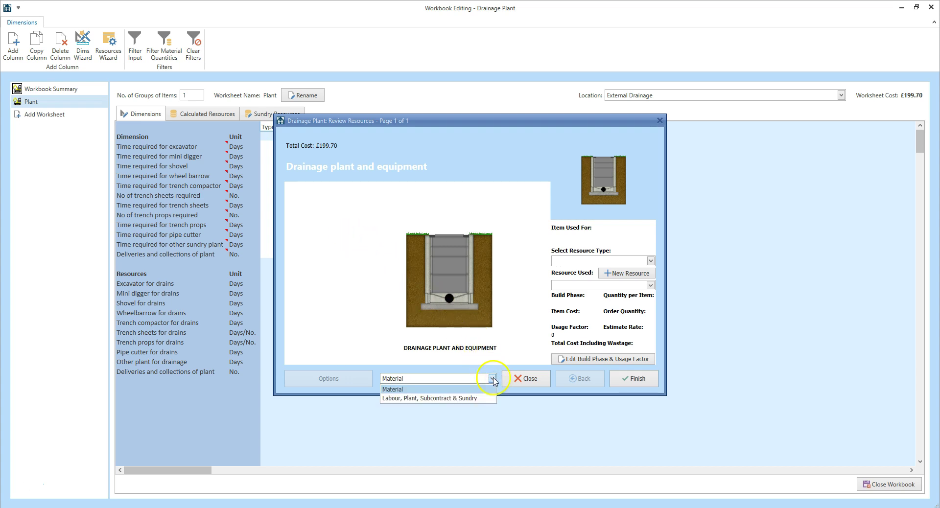
left_click(490, 399)
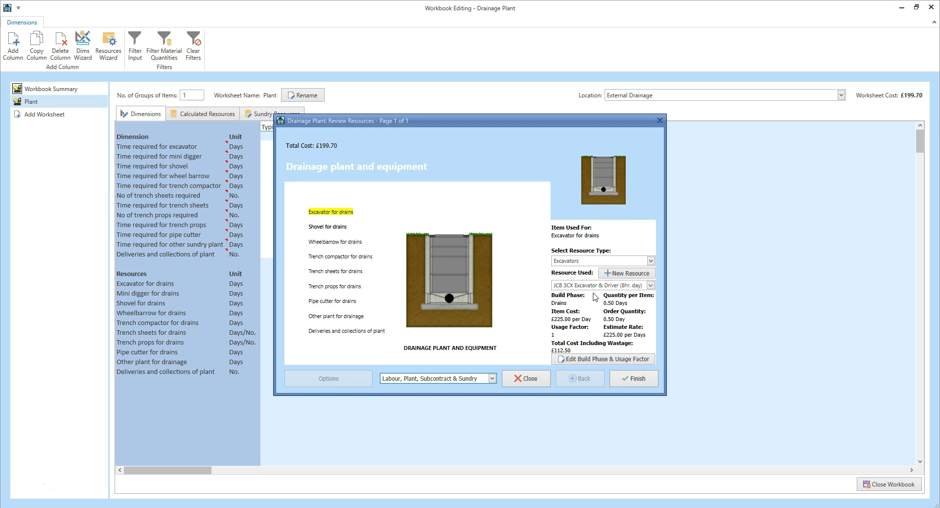
left_click(650, 286)
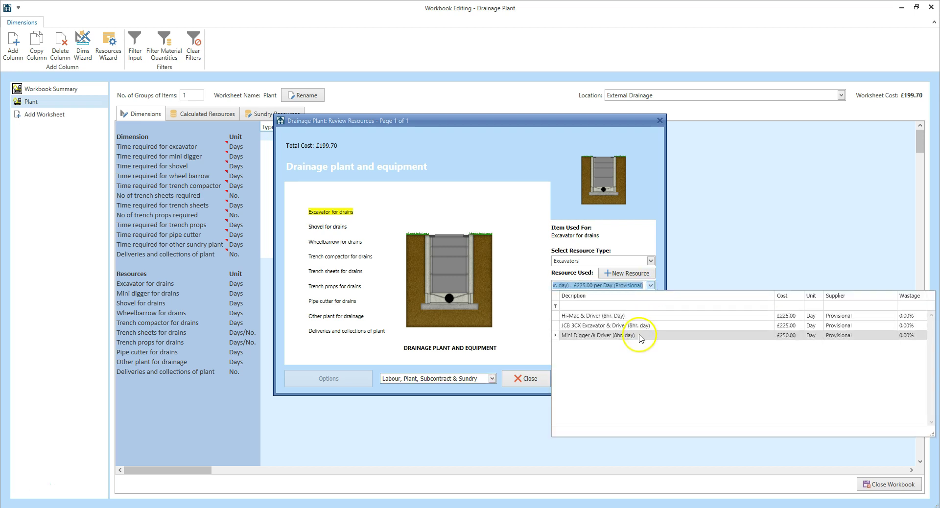
left_click(641, 335)
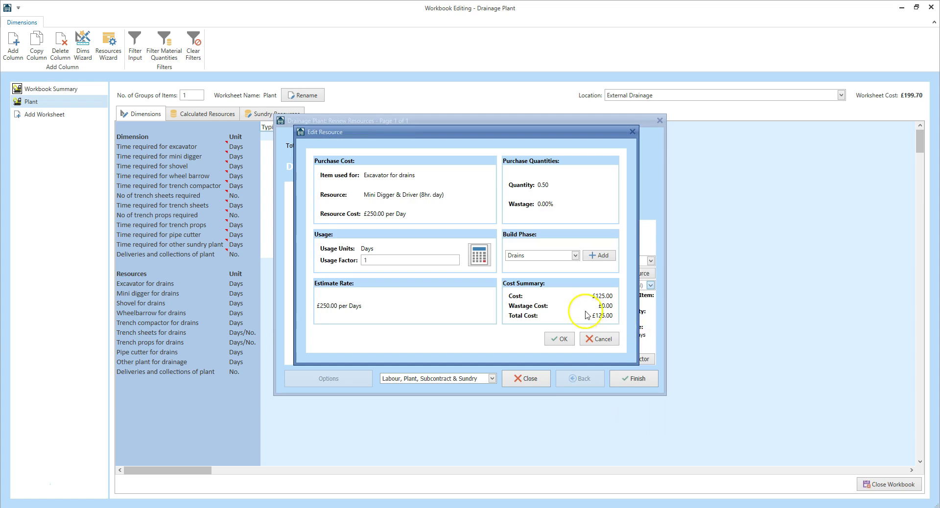
Check the mini digger's usage factor calculation, keep 1 day per 1 day of excavator for drains, and apply the resource
left_click(479, 256)
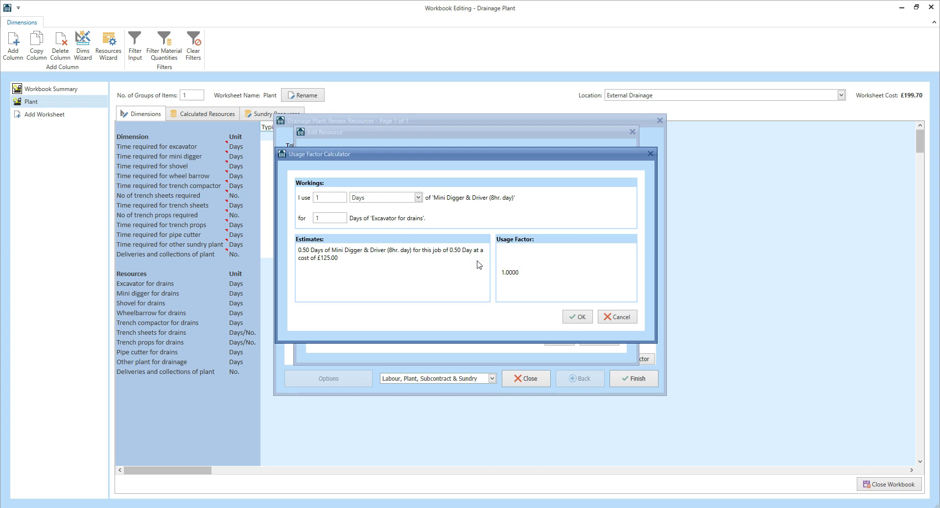
left_click(342, 197)
left_click(341, 219)
left_click(577, 317)
left_click(564, 340)
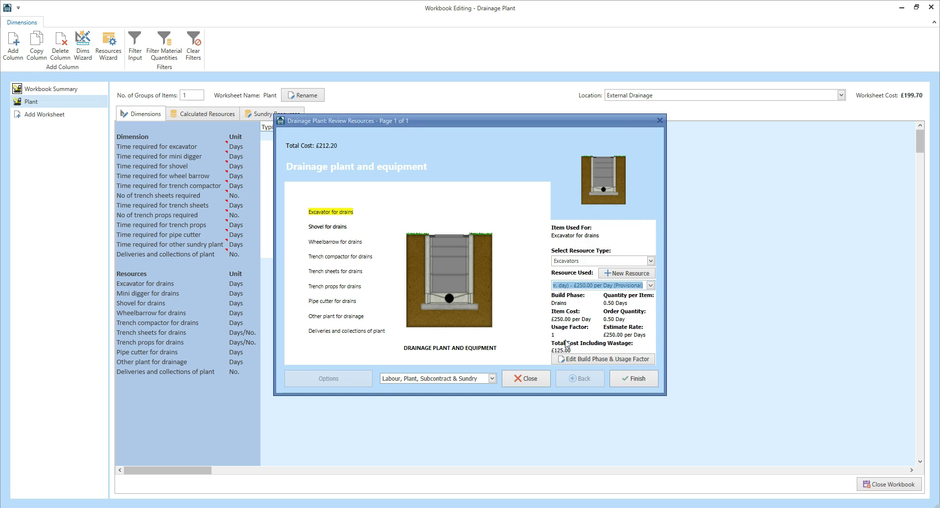
Finish the plant resource review, close the Drainage Plant workbook and mark it as complete
left_click(638, 380)
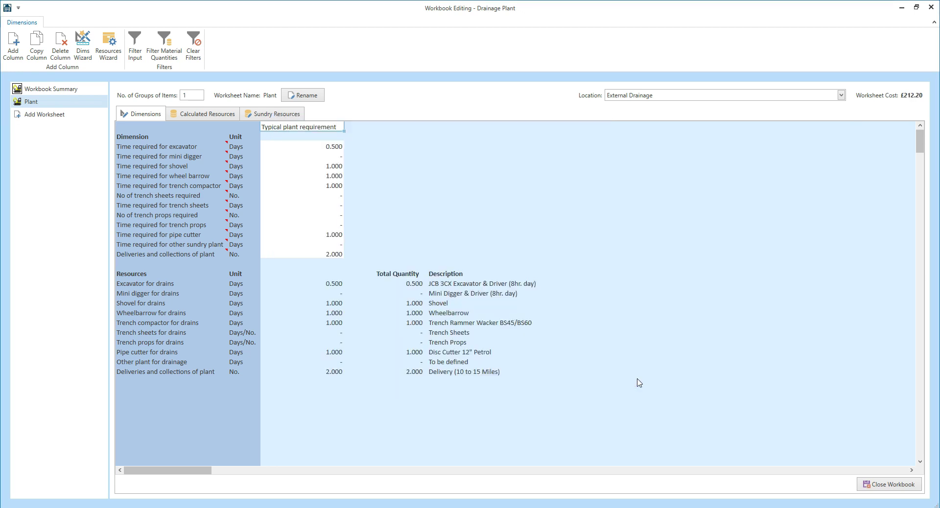
left_click(895, 482)
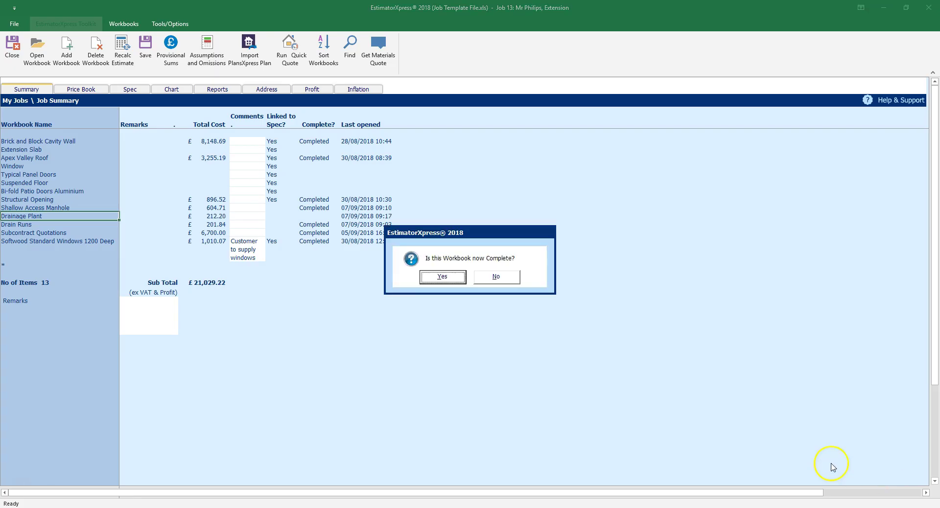
left_click(443, 277)
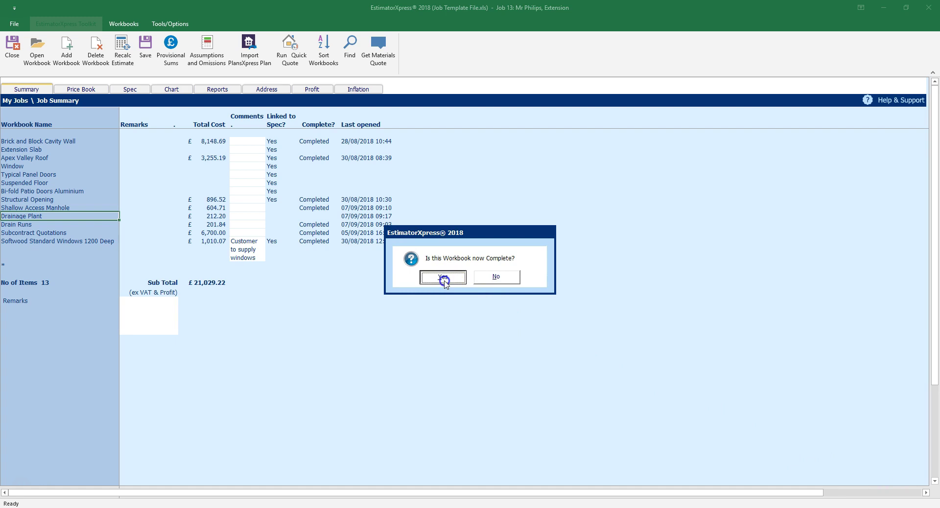